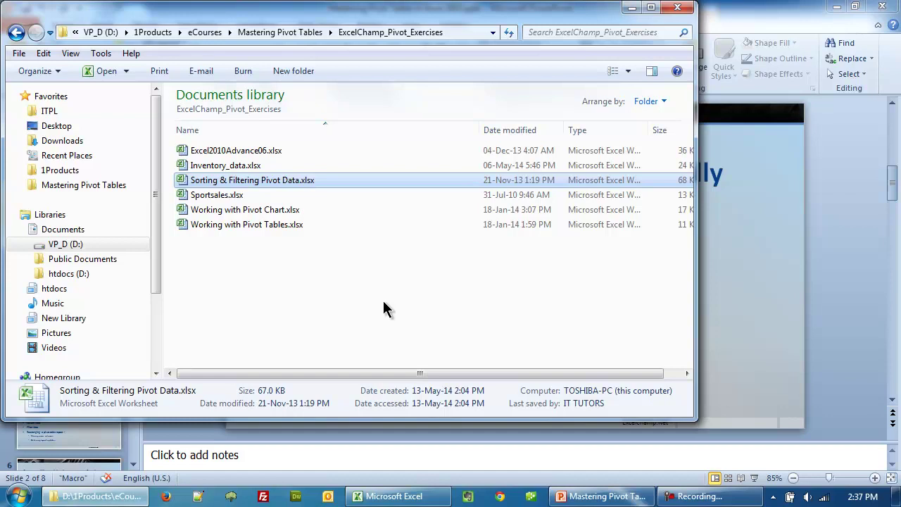
# Open the Sorting & Filtering Pivot Data.xlsx workbook in Excel
pyautogui.doubleClick(313, 182)
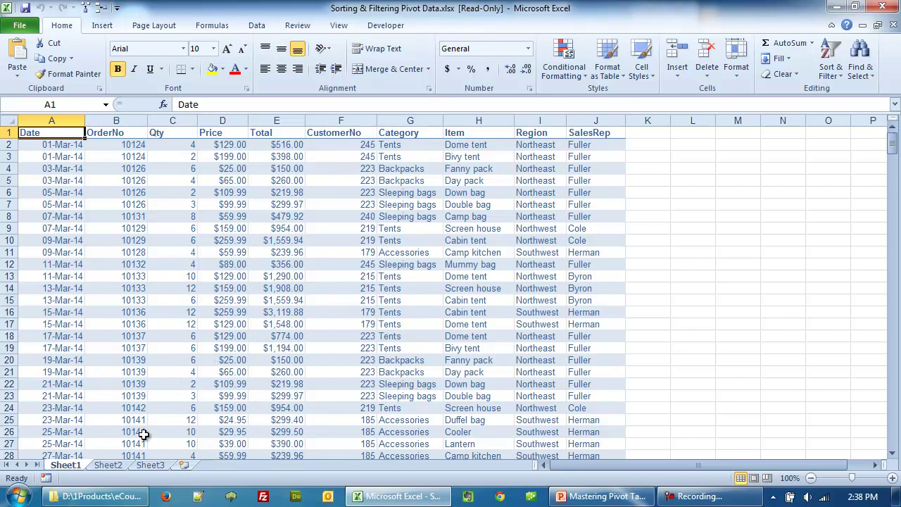
# Go to Sheet2 to view the pivot table summing Total by Region and SalesRep
pyautogui.click(116, 466)
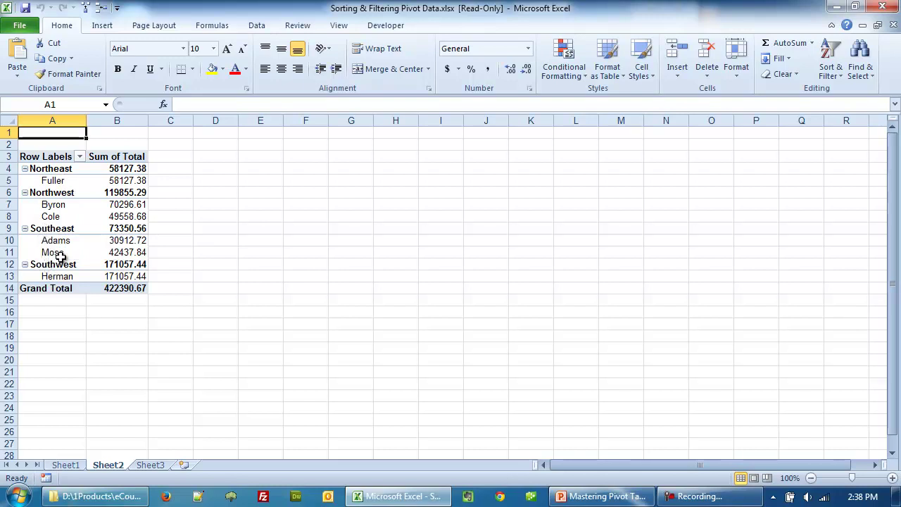
pyautogui.moveTo(148, 257)
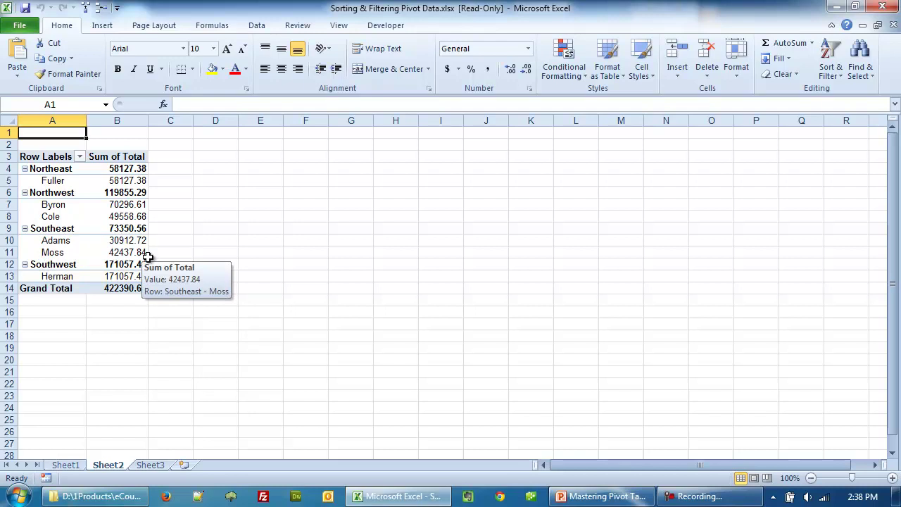
# Display the PivotTable Field List from the PivotTable Tools Options tab
pyautogui.click(79, 217)
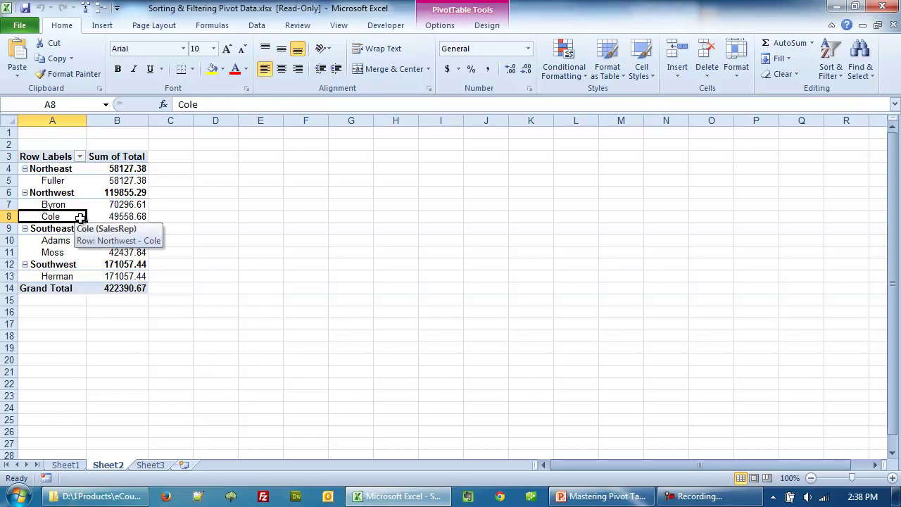
pyautogui.click(450, 28)
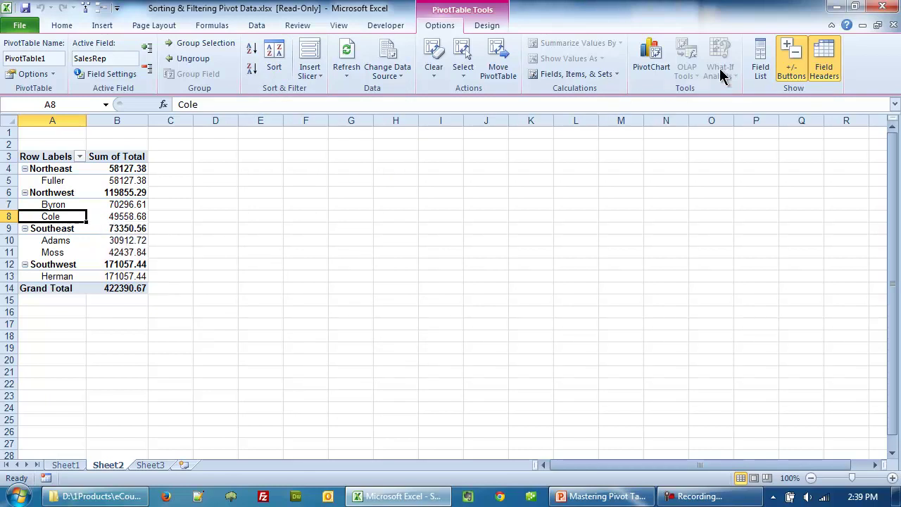
pyautogui.click(758, 68)
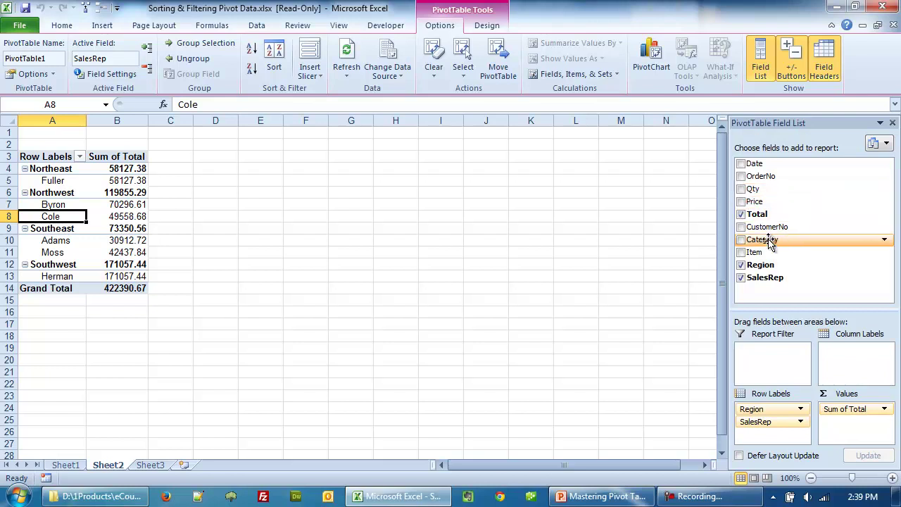
# Check the Region field's sort choices without changing them, then select the Northeast label
pyautogui.click(887, 266)
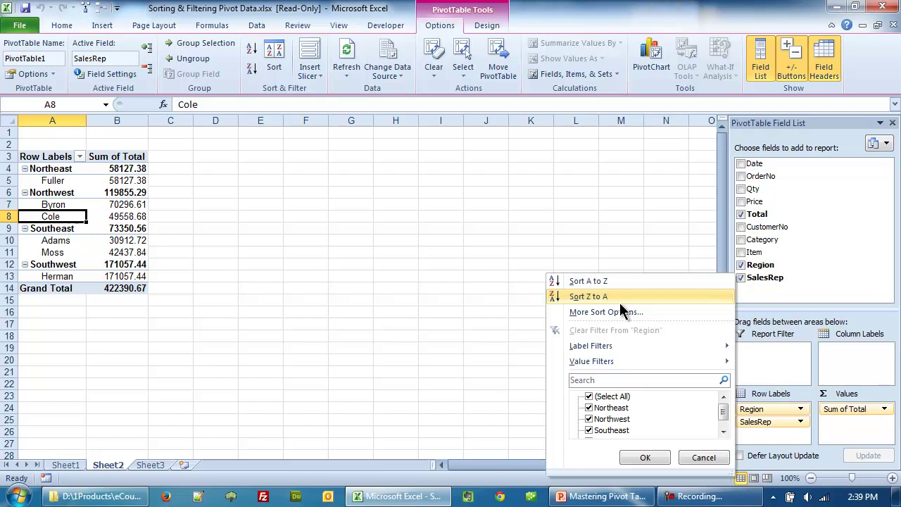
pyautogui.click(380, 218)
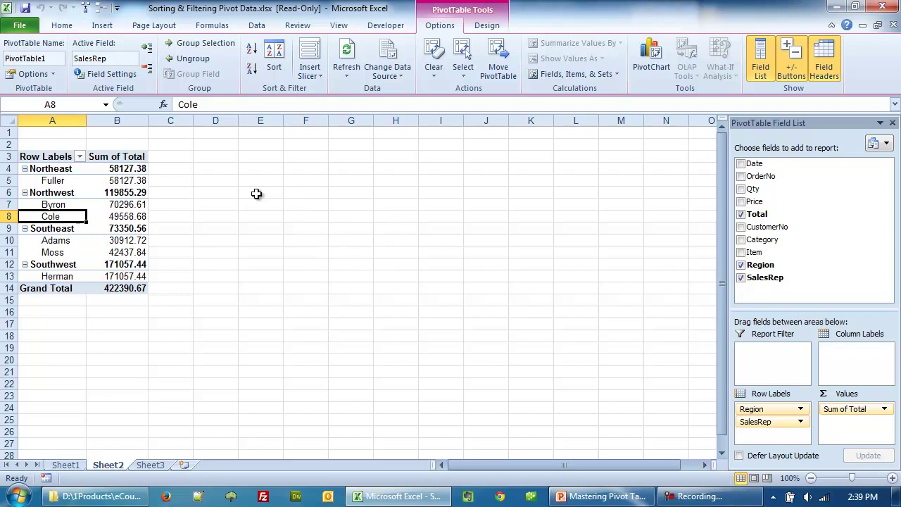
pyautogui.click(57, 169)
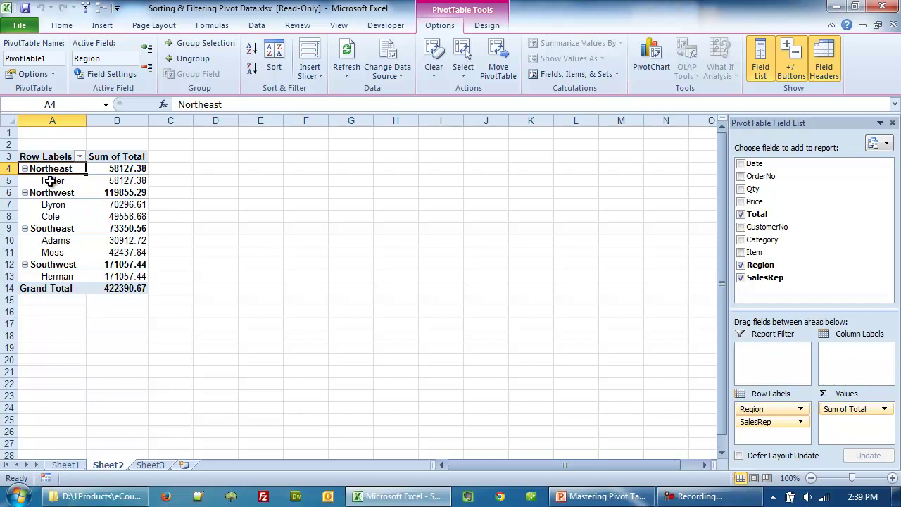
pyautogui.press('Right')
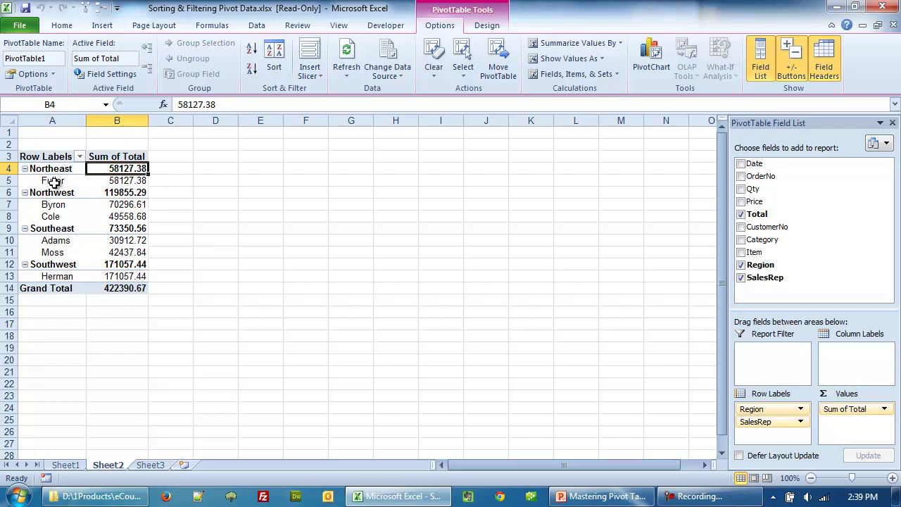
pyautogui.click(53, 181)
pyautogui.click(110, 181)
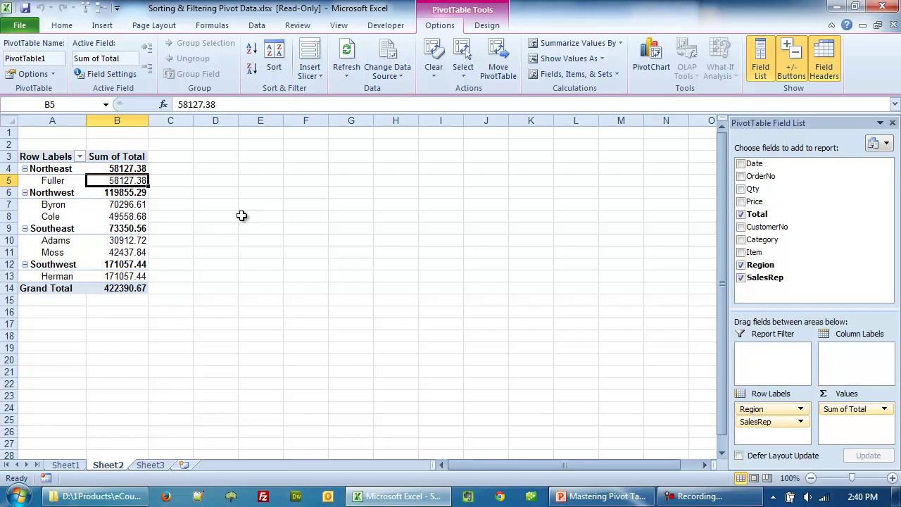
# Sort the regions Z to A so Southwest comes first and Northeast last
pyautogui.click(40, 168)
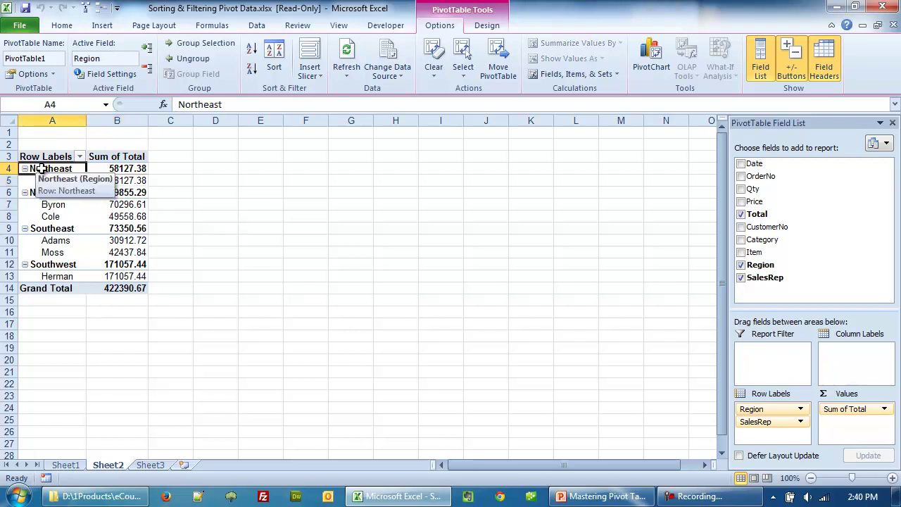
pyautogui.click(251, 73)
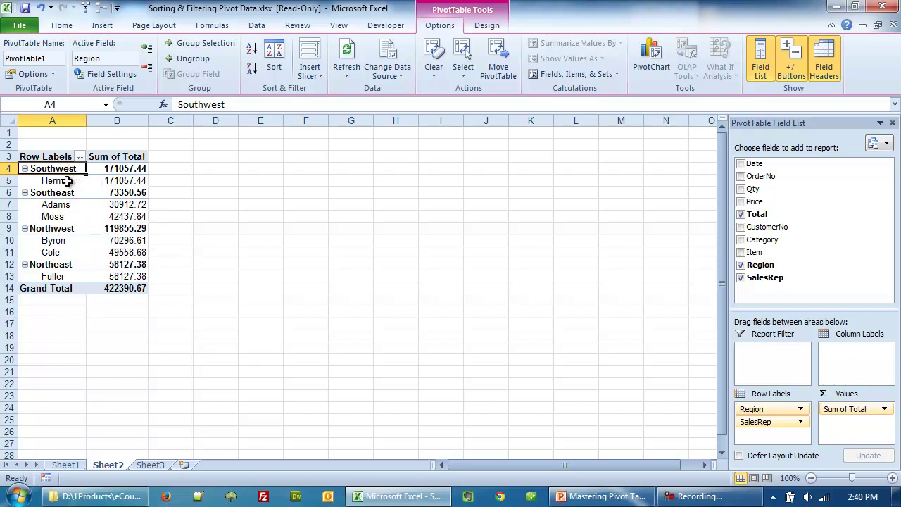
# Sort the sales reps Z to A within each region, starting from Herman
pyautogui.click(65, 180)
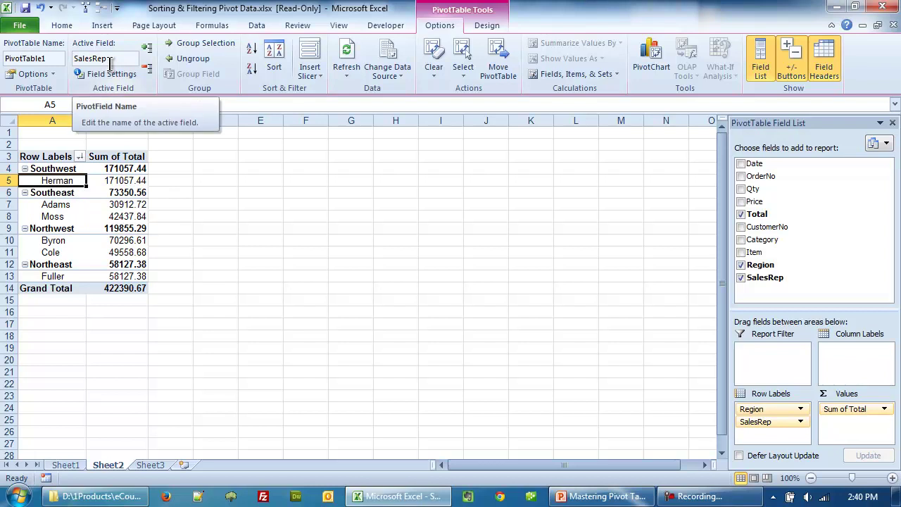
pyautogui.click(251, 71)
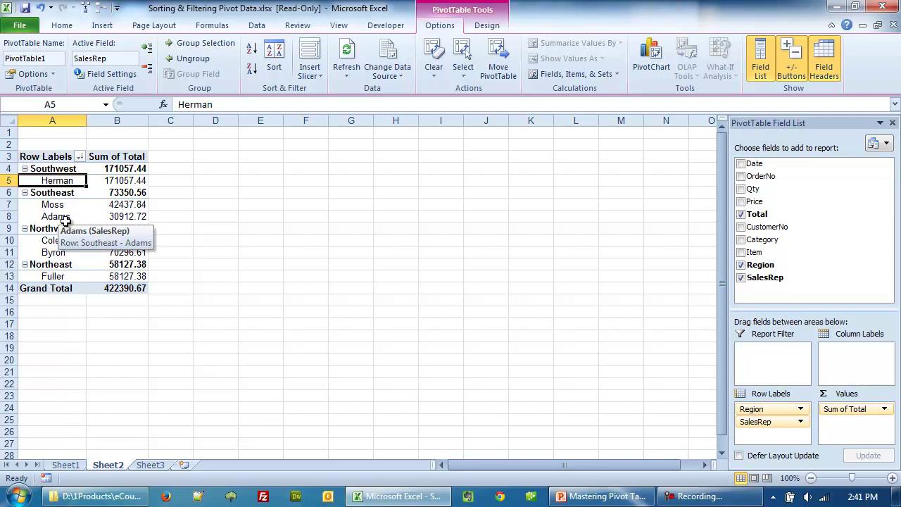
# Sort regions by Sum of Total largest to smallest: Southwest, Northwest, Southeast, Northeast
pyautogui.click(123, 170)
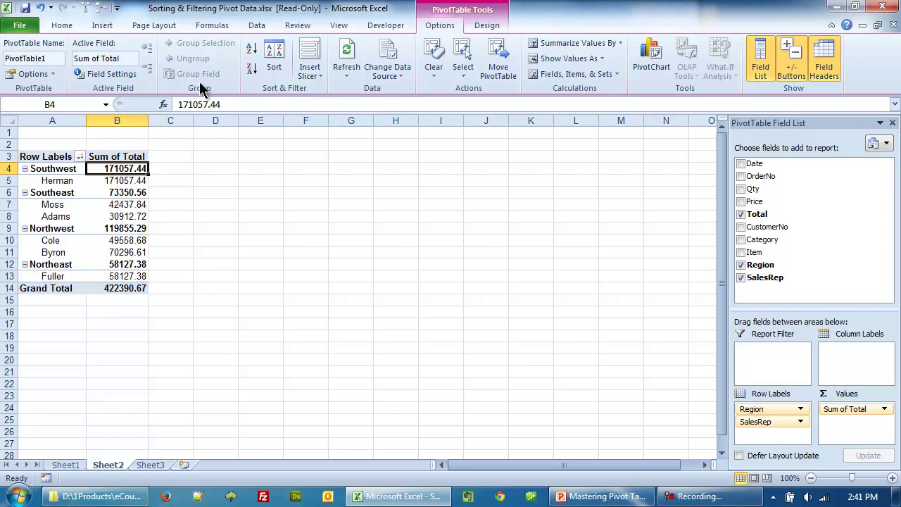
pyautogui.click(251, 71)
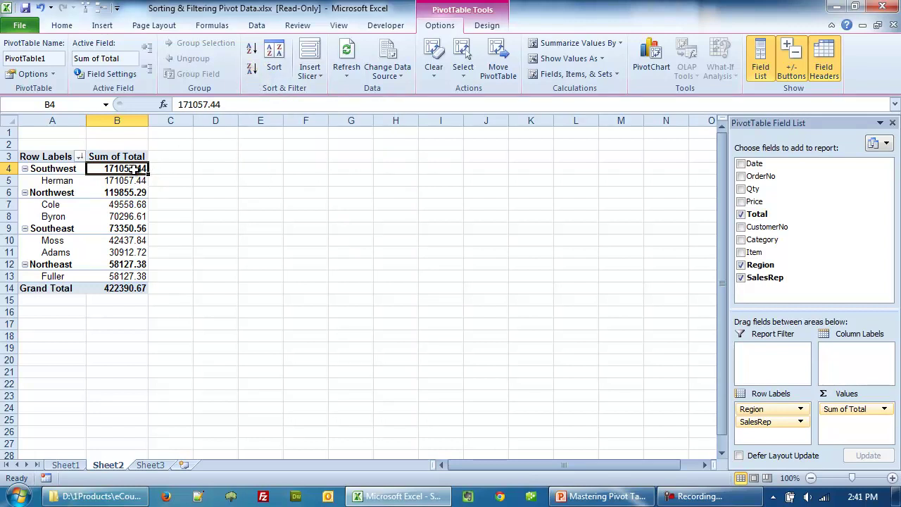
pyautogui.moveTo(131, 169)
pyautogui.moveTo(130, 195)
pyautogui.moveTo(129, 268)
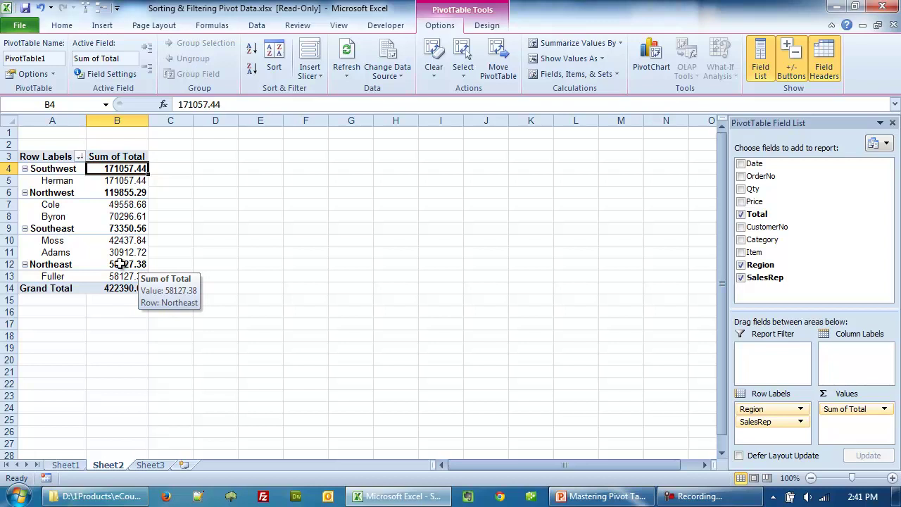
pyautogui.click(134, 180)
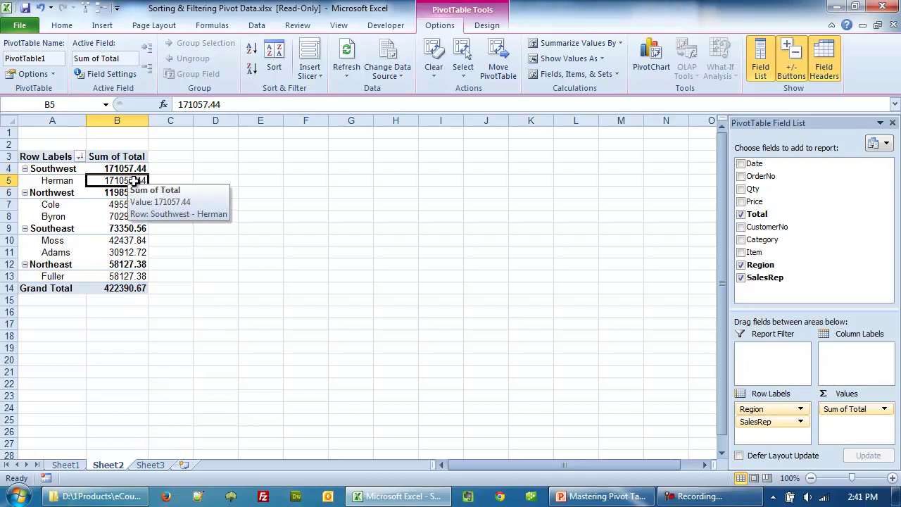
pyautogui.click(252, 73)
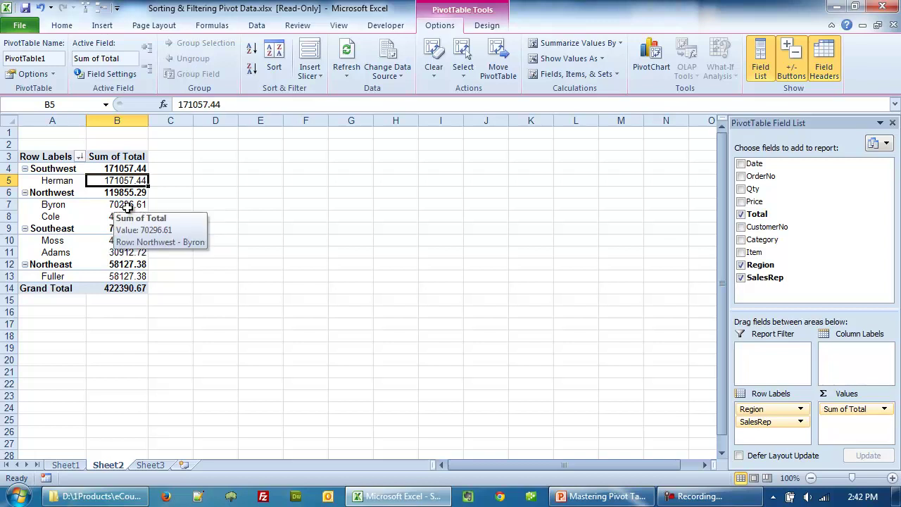
pyautogui.moveTo(133, 218)
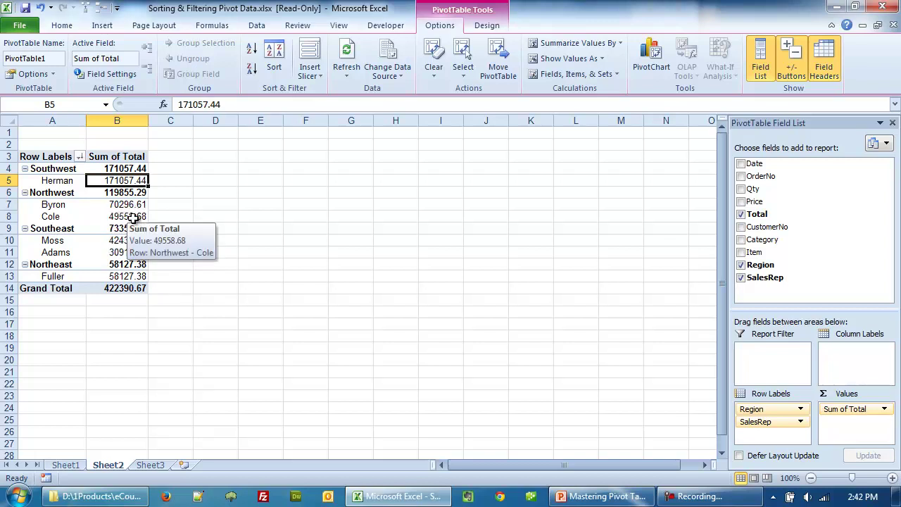
pyautogui.moveTo(136, 243)
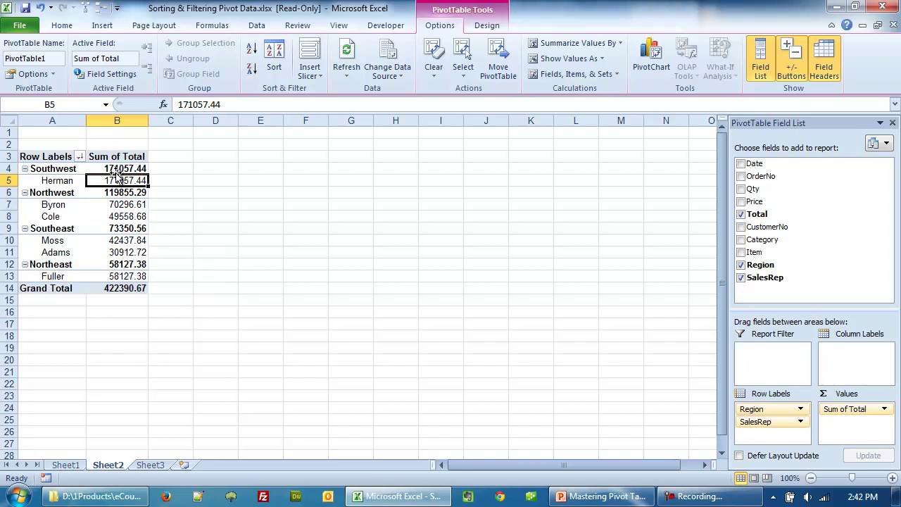
pyautogui.moveTo(117, 169)
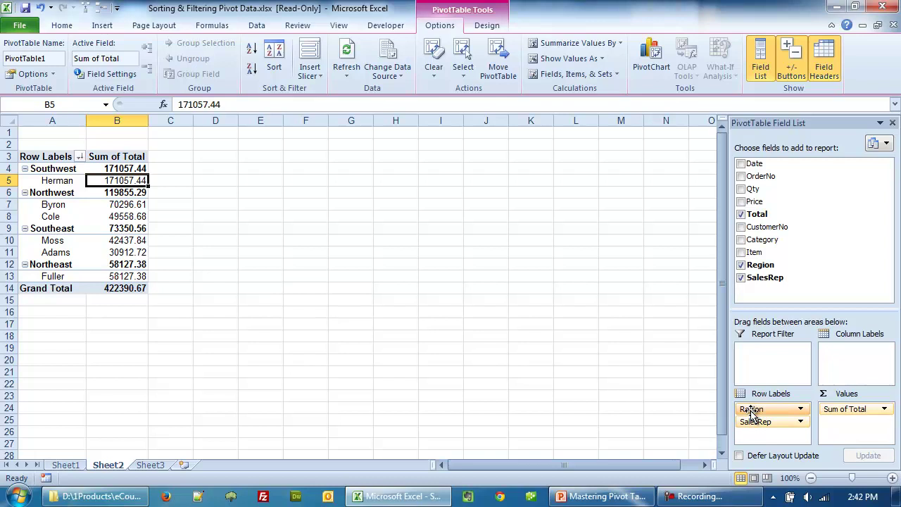
# Drag Region out of Row Labels, leaving reps ranked from Herman 171057.44 down to Adams
pyautogui.moveTo(750, 412); pyautogui.dragTo(629, 355)
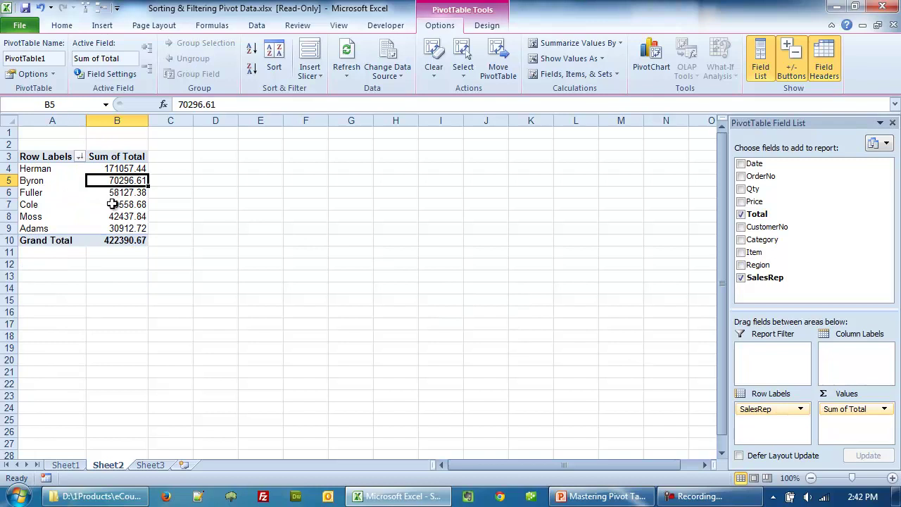
pyautogui.moveTo(110, 230)
pyautogui.moveTo(134, 170)
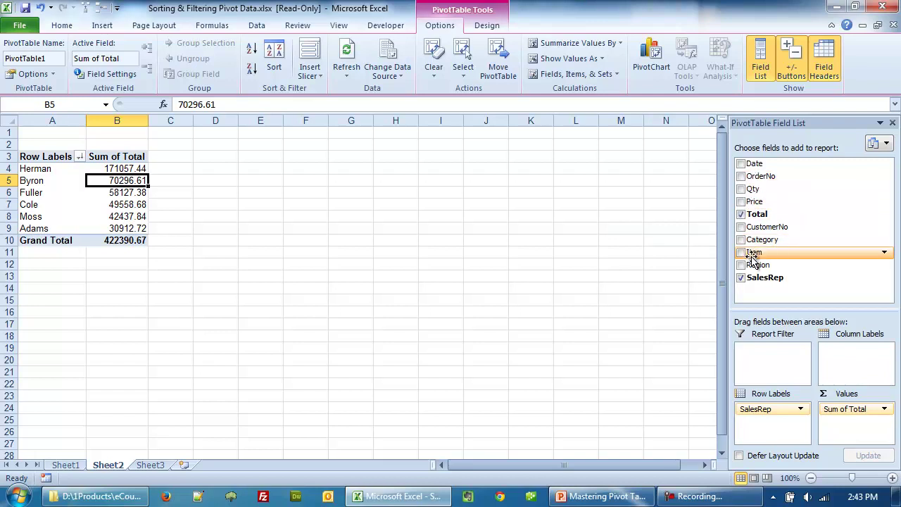
# Put Region back above SalesRep and sort regions A to Z, Northeast to Southwest
pyautogui.moveTo(758, 265); pyautogui.dragTo(767, 411)
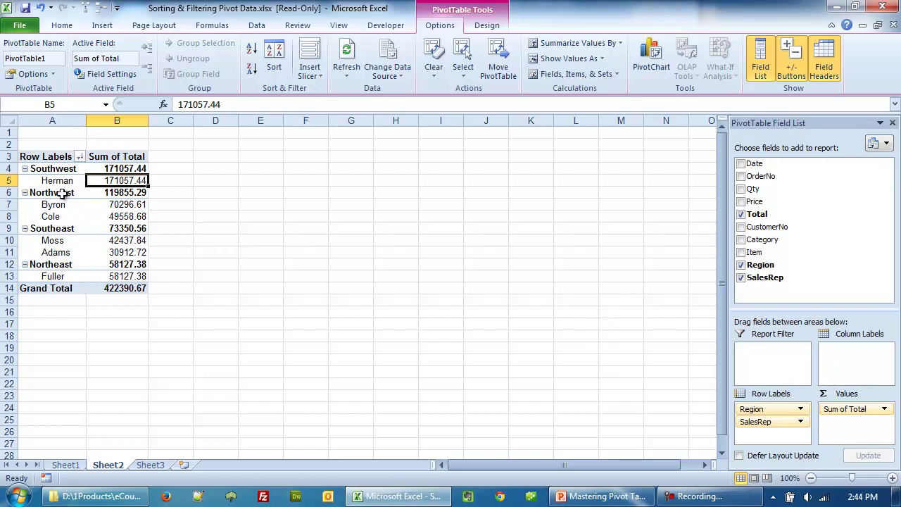
pyautogui.click(53, 169)
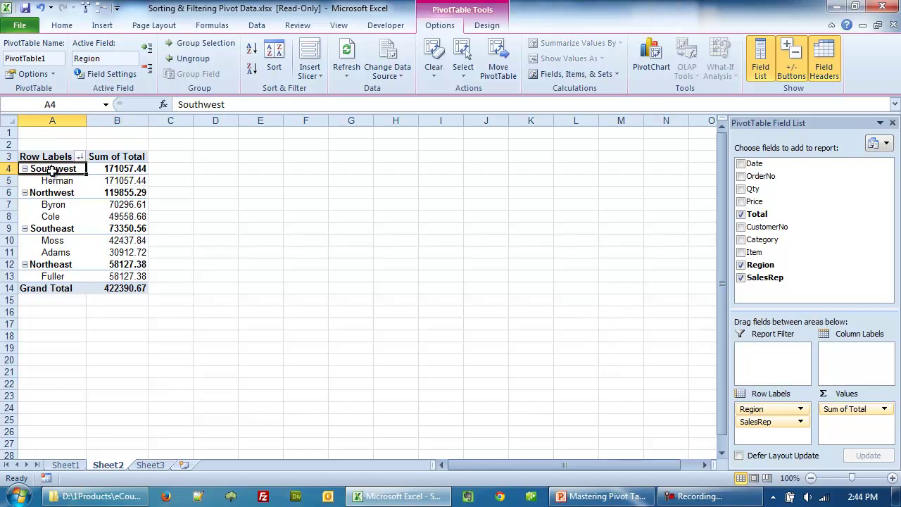
pyautogui.click(251, 53)
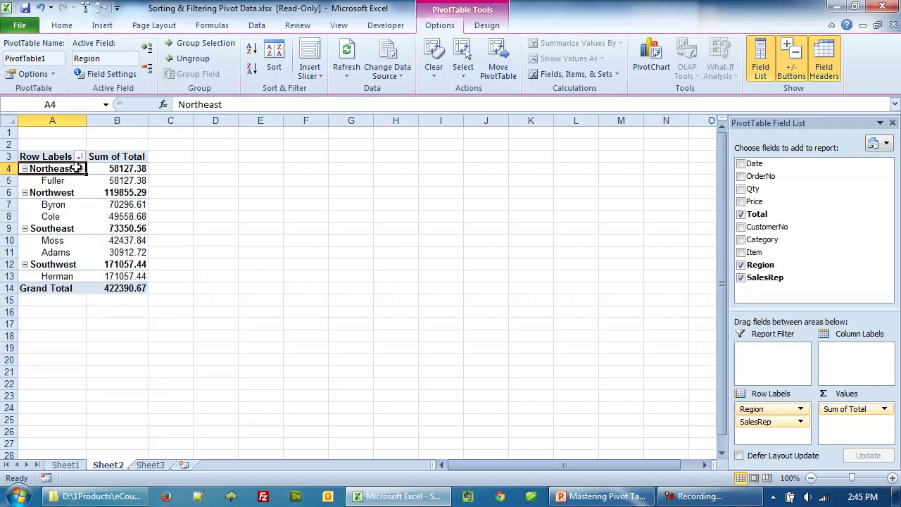
# Set the Region field's sort option to Manual in the Sort (Region) dialog
pyautogui.click(276, 71)
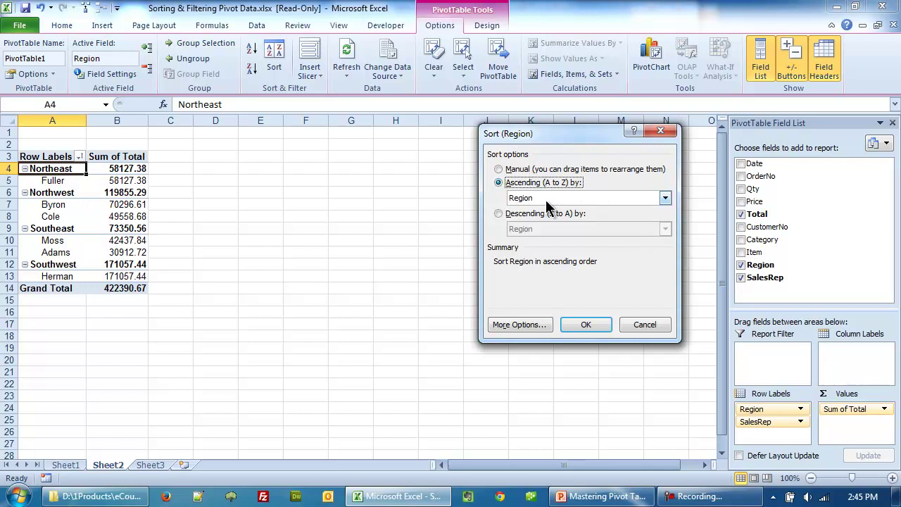
pyautogui.click(499, 170)
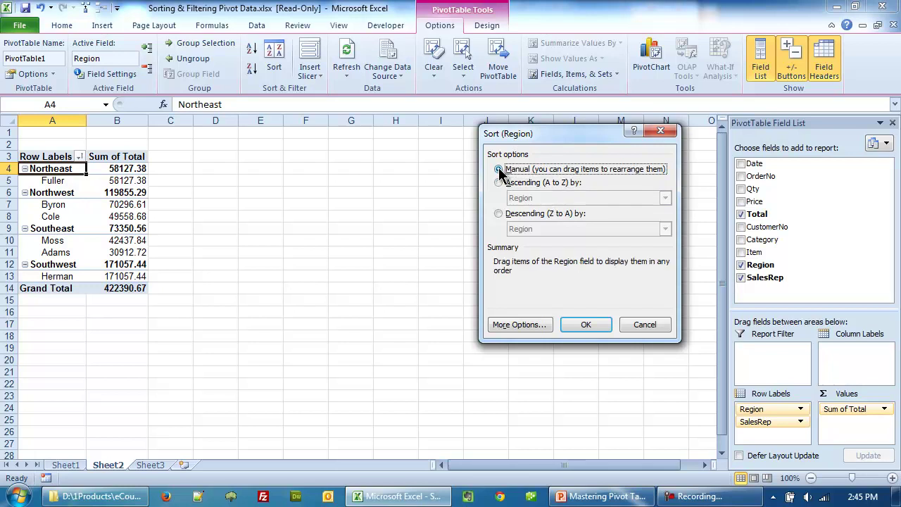
pyautogui.click(586, 324)
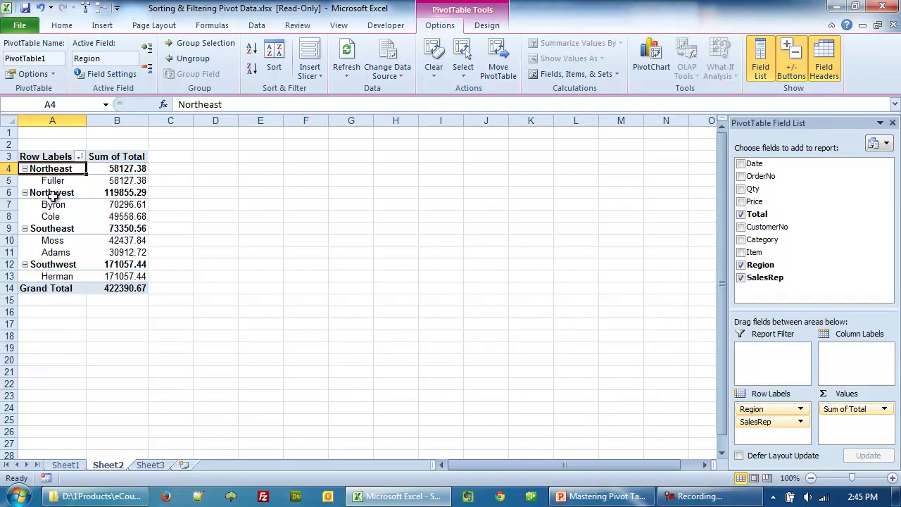
# Type Southeast over the Northwest label in A6 to move Southeast up to row 6
pyautogui.click(52, 196)
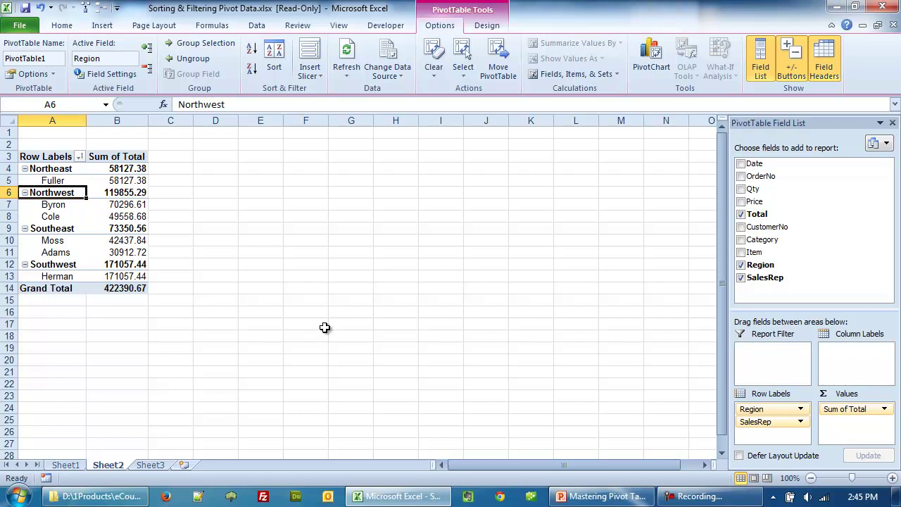
pyautogui.write('Sout')
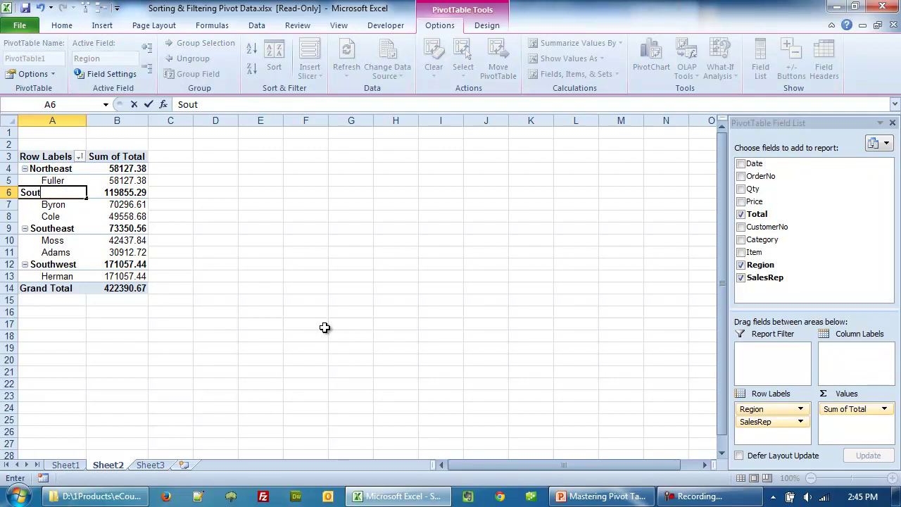
pyautogui.write('heast')
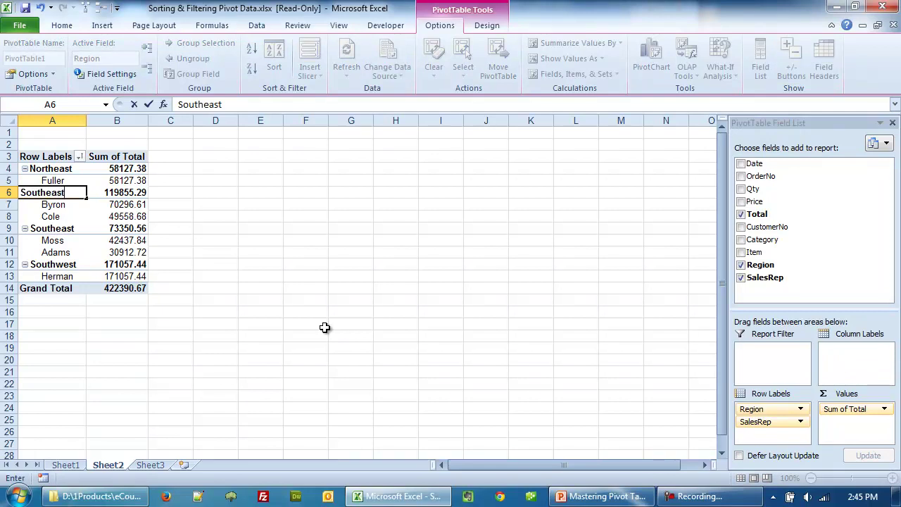
pyautogui.press('Return')
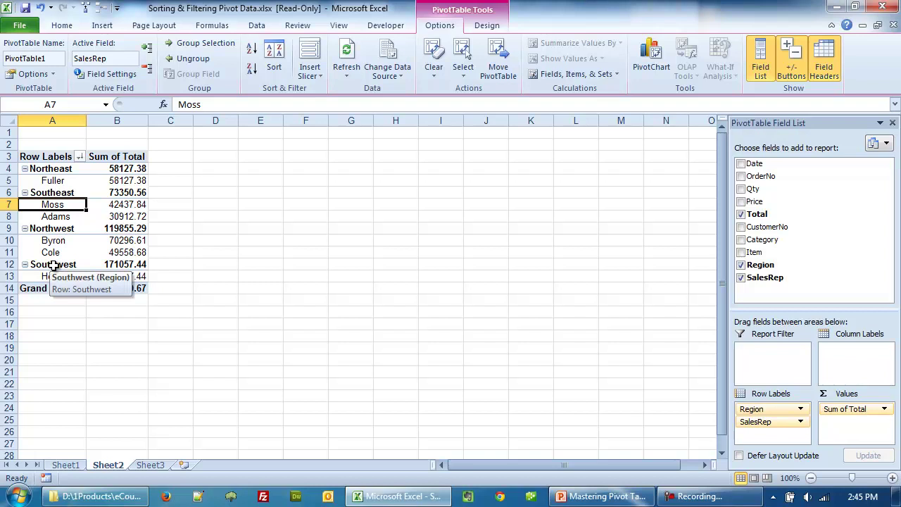
# Type Southwest over the Northwest label in A9 to reorder the regions
pyautogui.click(54, 230)
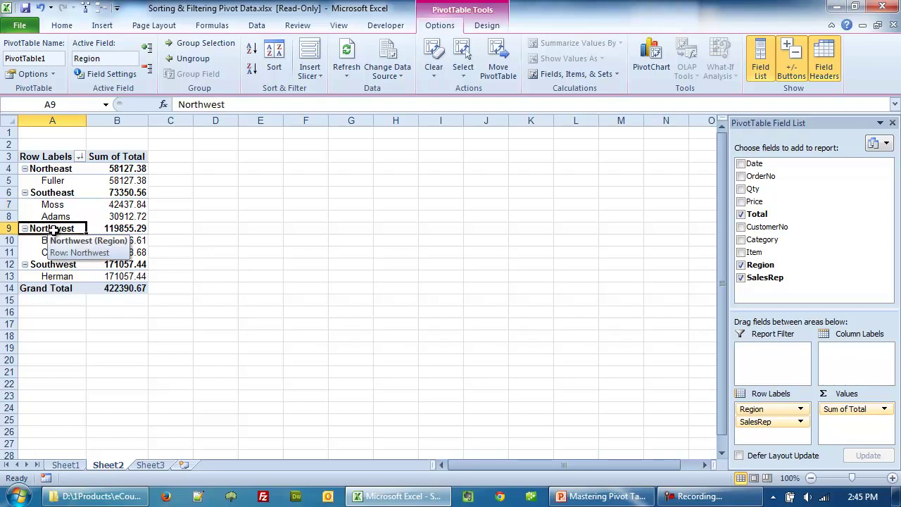
pyautogui.write('So')
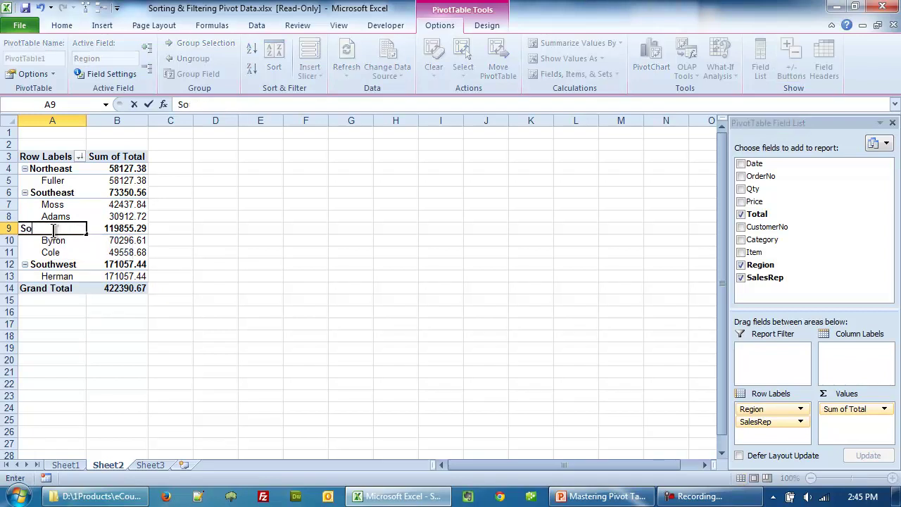
pyautogui.write('uthwest')
pyautogui.press('Return')
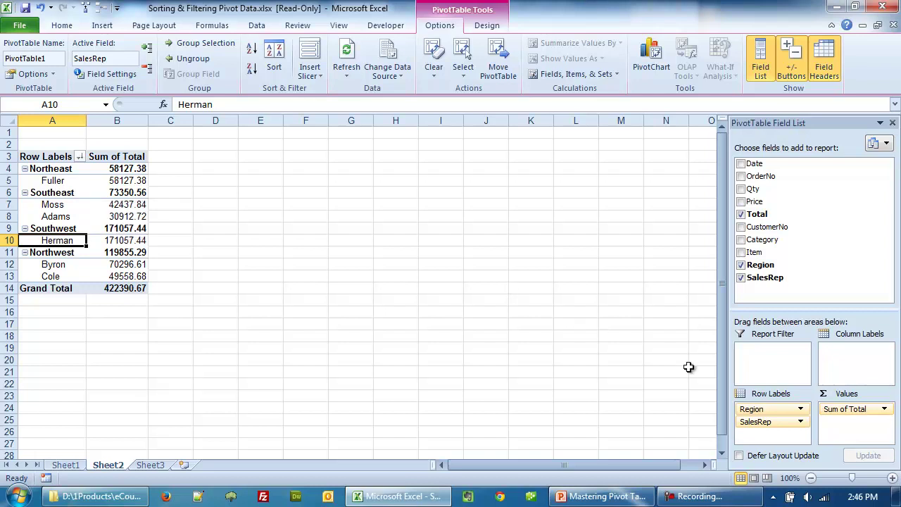
# Drag the Region field out of Row Labels, leaving sales reps from Herman (171057.44) down
pyautogui.moveTo(750, 411); pyautogui.dragTo(709, 377)
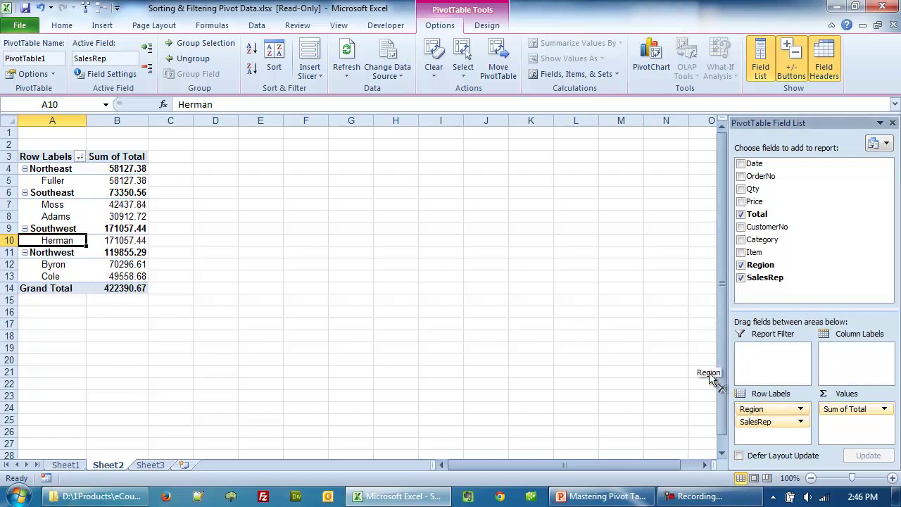
pyautogui.moveTo(644, 345); pyautogui.dragTo(644, 345)
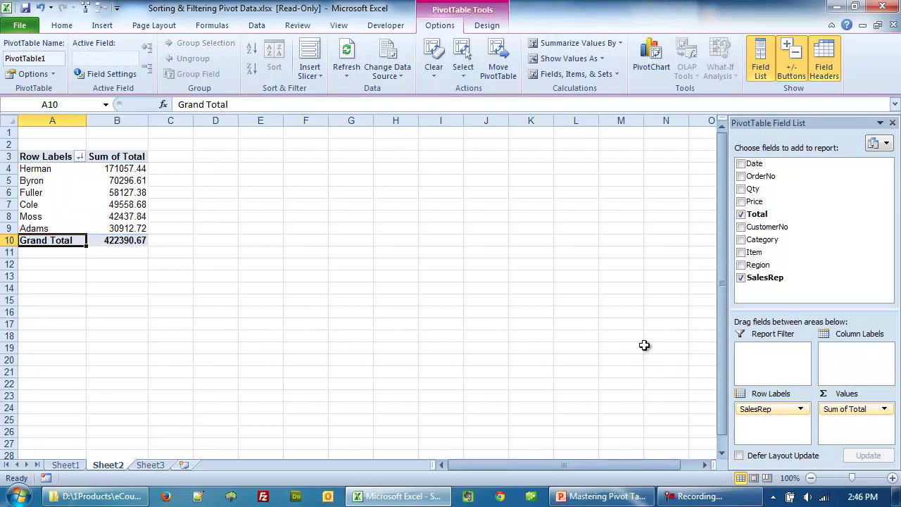